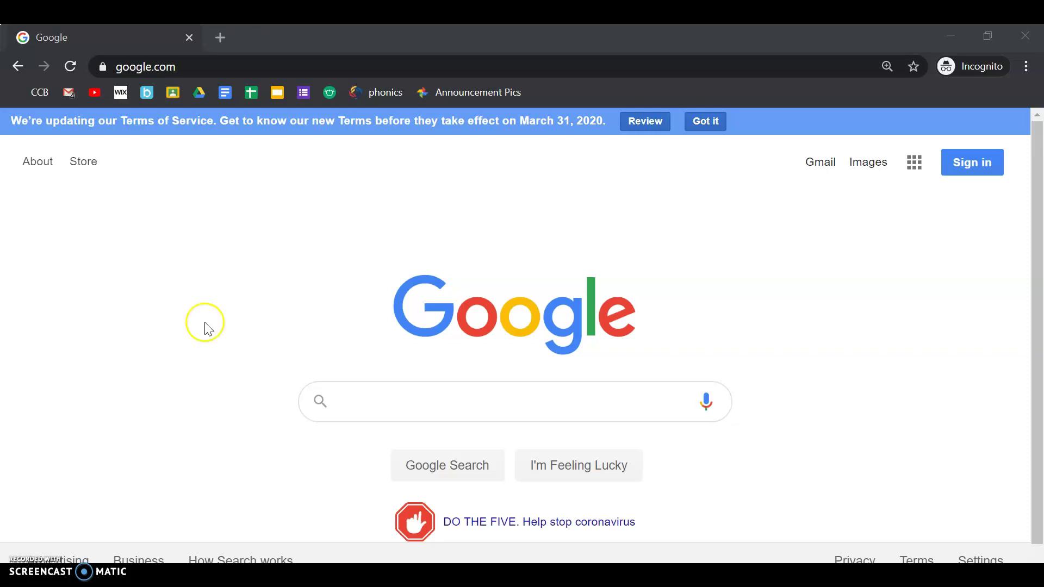
Load the First Grade class Wix site at its mysite address and scroll to the Reading app icons
{"action": "left_click", "coordinate": [330, 64]}
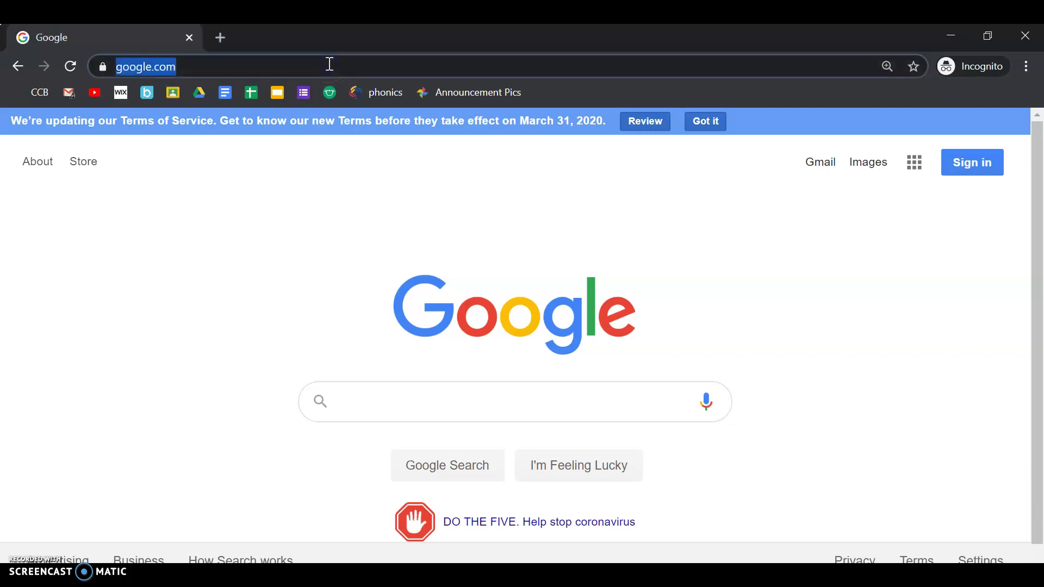
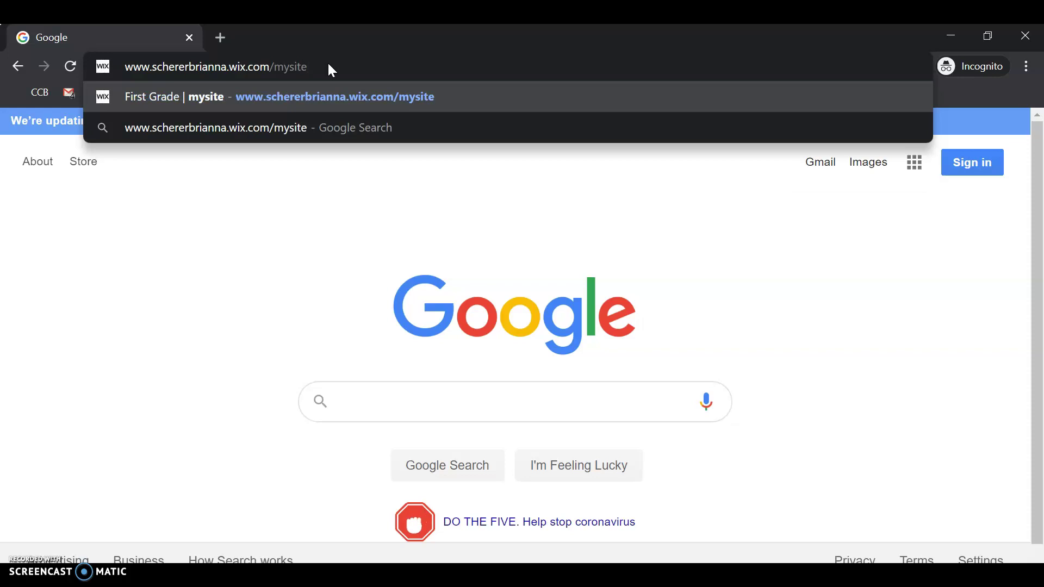
{"action": "key", "text": "Return"}
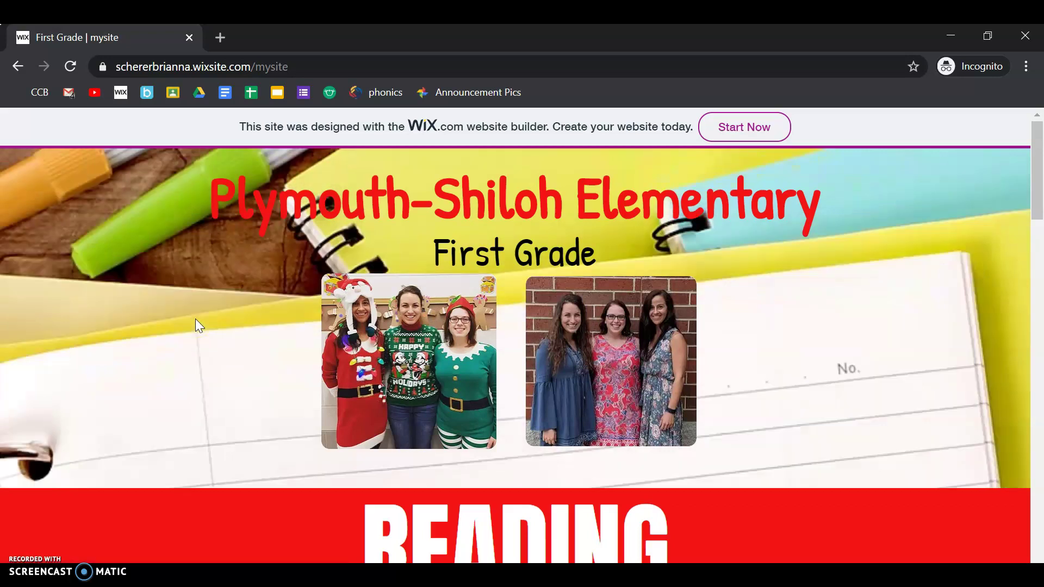
{"action": "scroll", "coordinate": [196, 321], "scroll_direction": "down", "scroll_amount": 5}
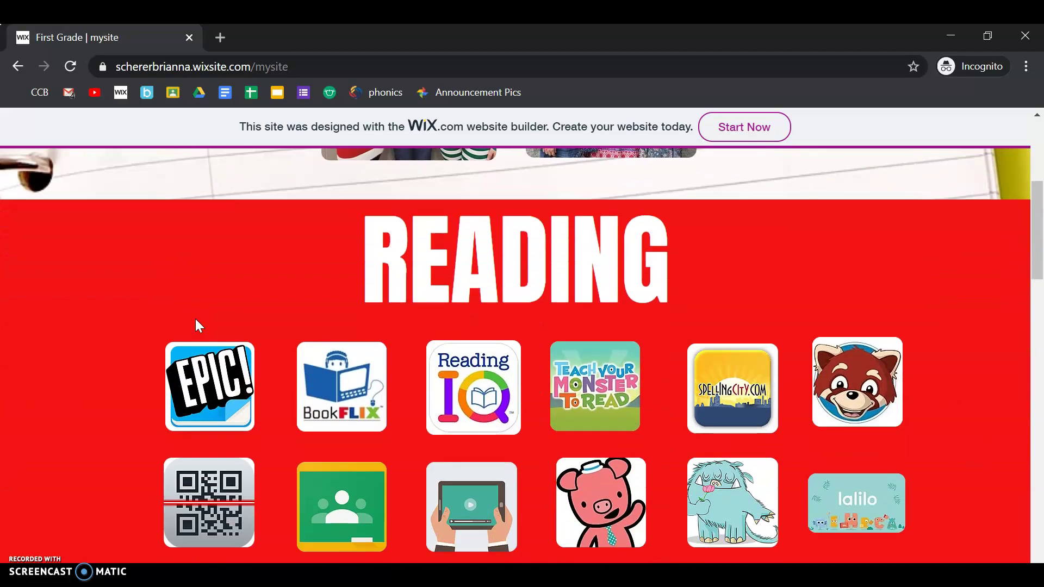
{"action": "scroll", "coordinate": [197, 325], "scroll_direction": "down", "scroll_amount": 1}
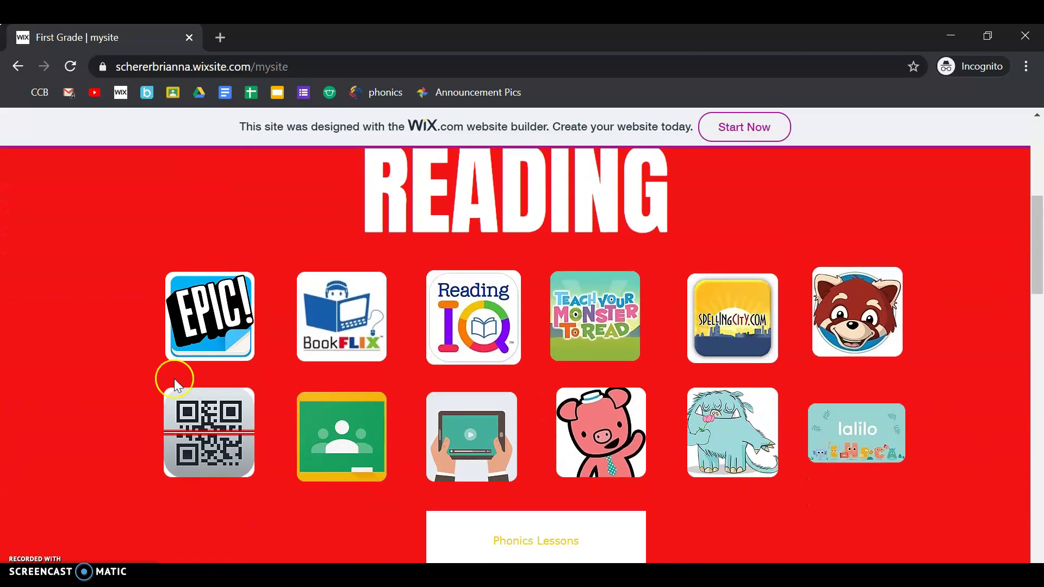
Go from the site's Google Classroom icon to the Classroom sign-in page, dismissing the cookie notice and closing the product tab
{"action": "left_click", "coordinate": [348, 451]}
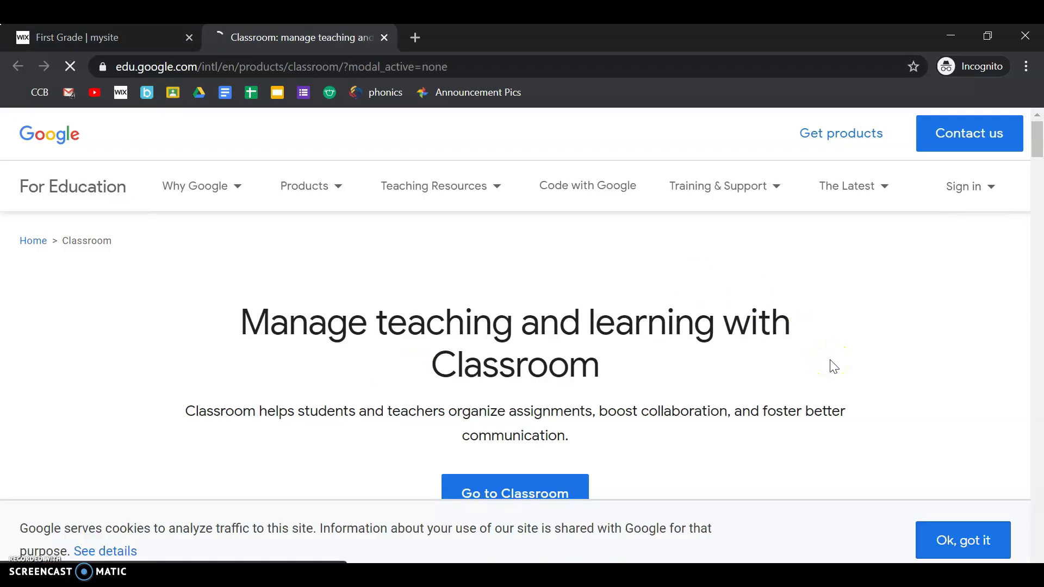
{"action": "left_click", "coordinate": [939, 540]}
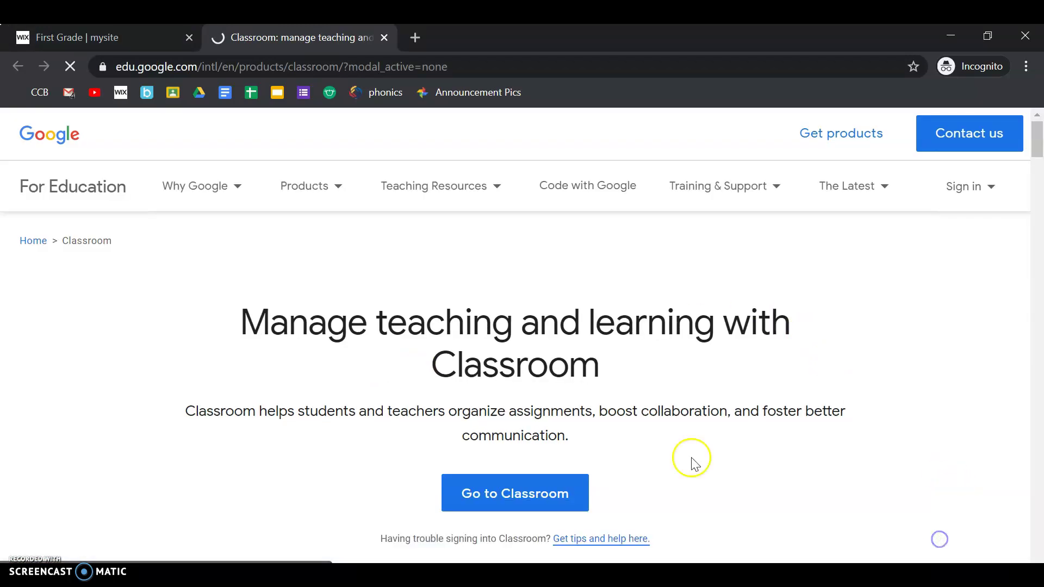
{"action": "left_click", "coordinate": [537, 488]}
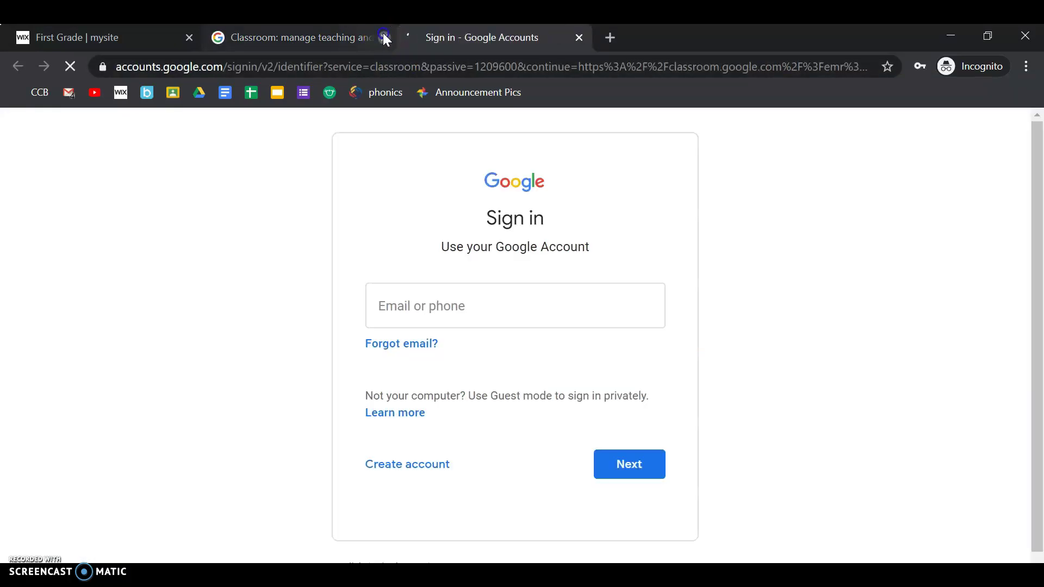
{"action": "left_click", "coordinate": [384, 36]}
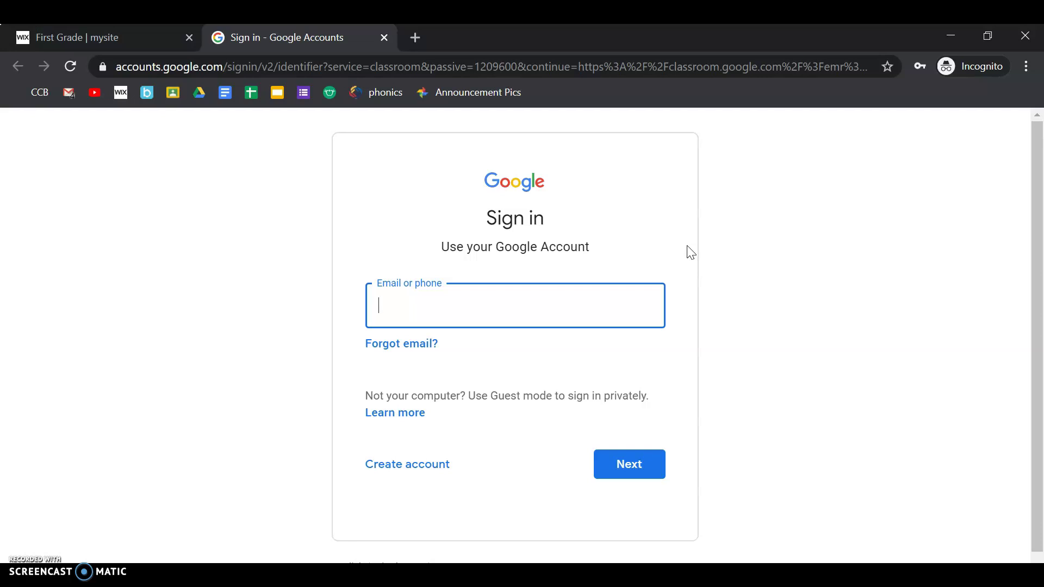
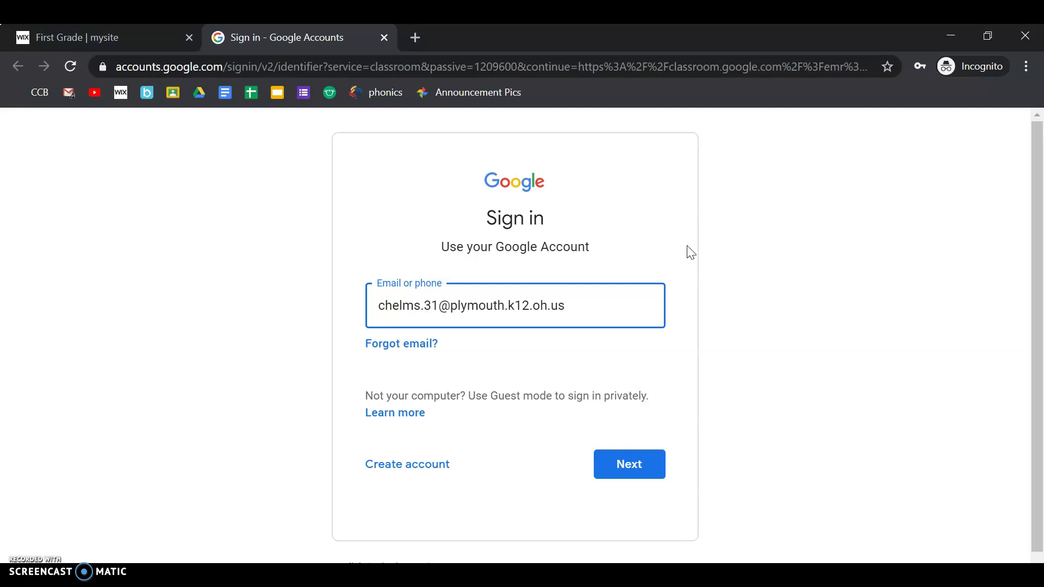
Sign in with the student's school e-mail address and account password
{"action": "left_click", "coordinate": [620, 462]}
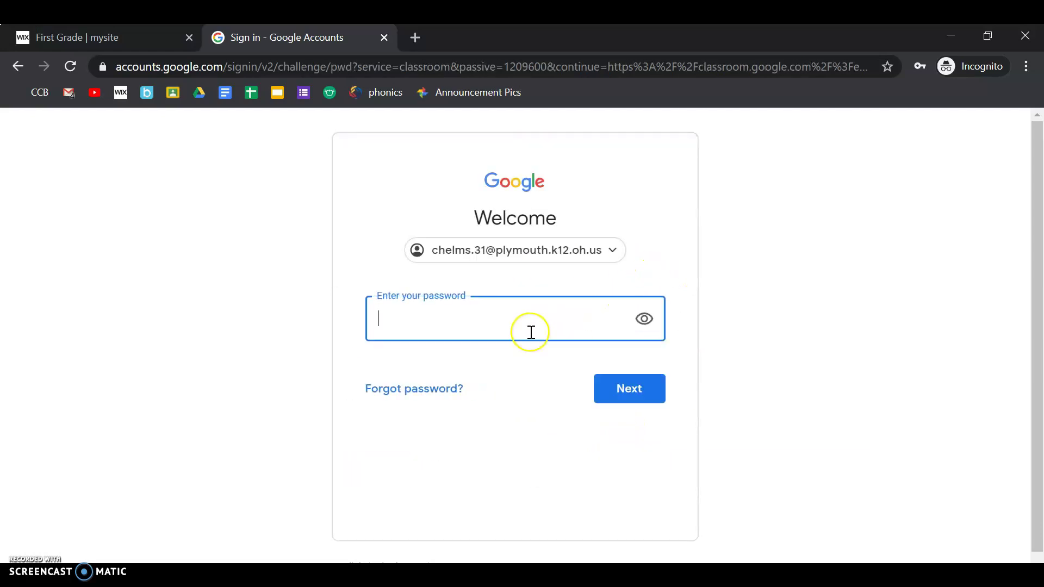
{"action": "type", "text": "•••••••••"}
{"action": "left_click", "coordinate": [618, 389]}
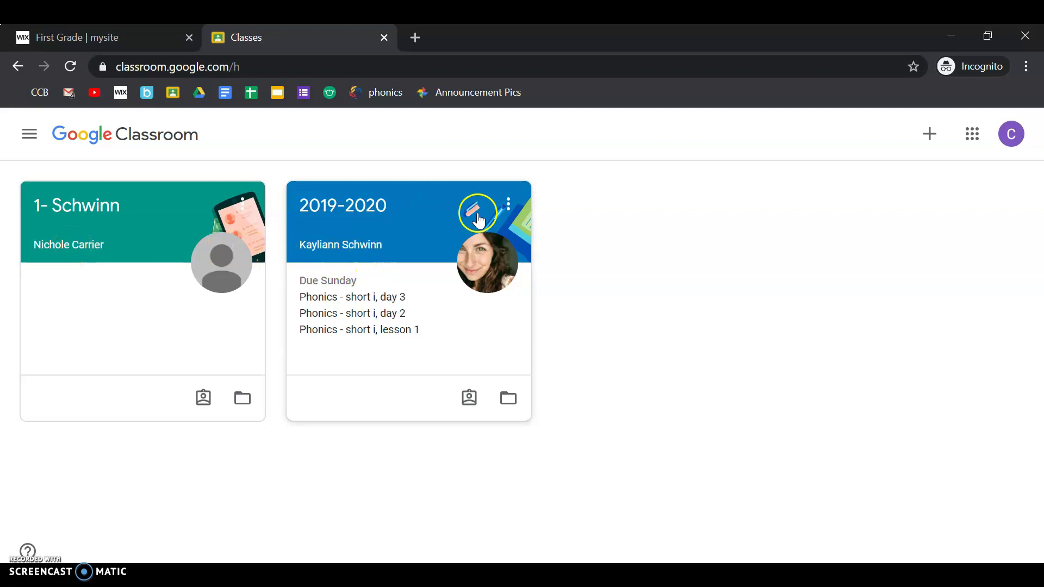
Open the 2019-2020 class's Classwork page and scroll through its Flipgrid, Phonics, Math and Reading topics
{"action": "left_click", "coordinate": [370, 211]}
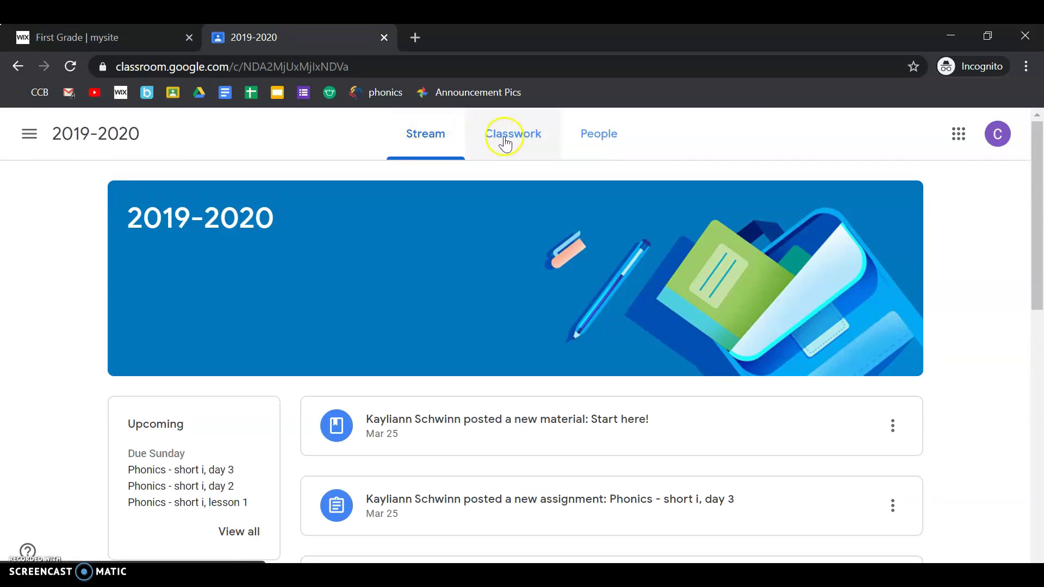
{"action": "left_click", "coordinate": [531, 133]}
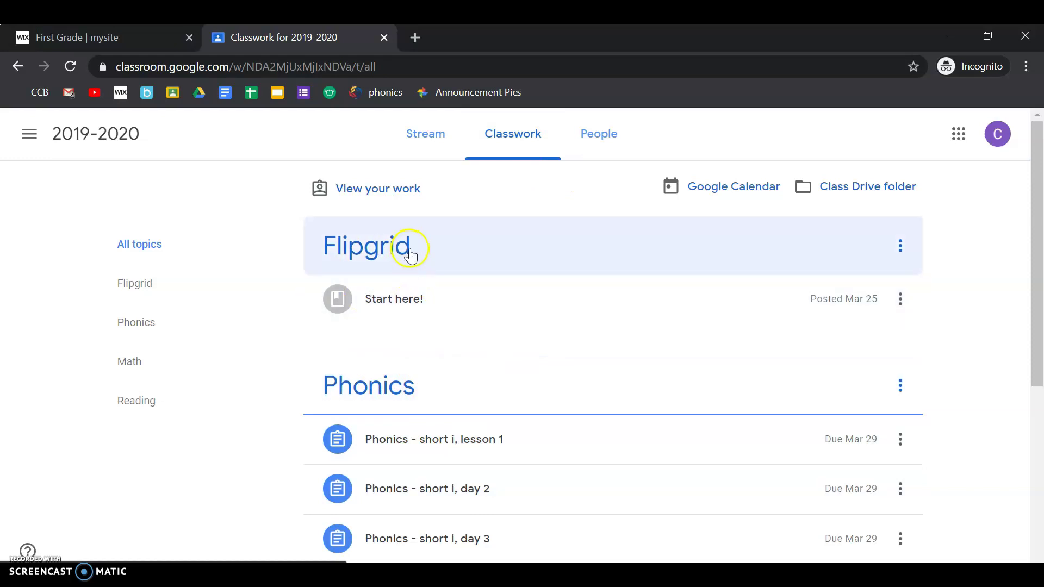
{"action": "scroll", "coordinate": [442, 338], "scroll_direction": "down", "scroll_amount": 1}
{"action": "scroll", "coordinate": [497, 395], "scroll_direction": "down", "scroll_amount": 3}
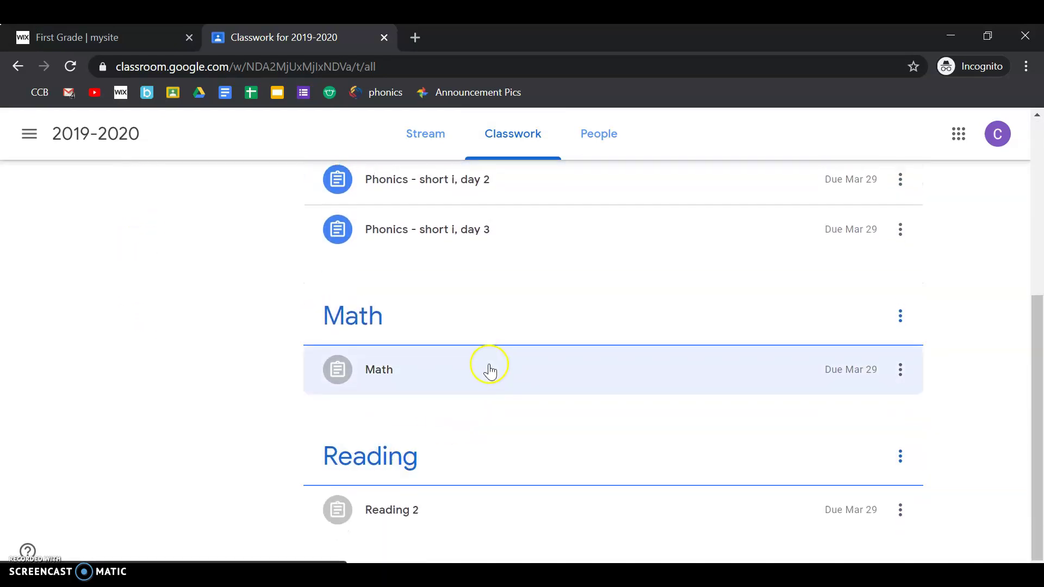
{"action": "scroll", "coordinate": [487, 370], "scroll_direction": "up", "scroll_amount": 5}
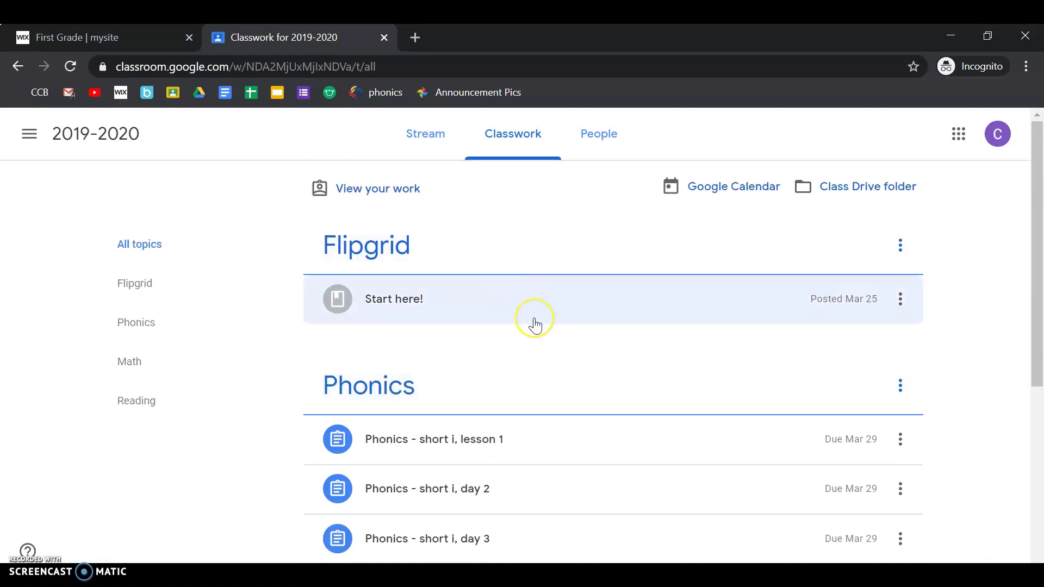
{"action": "scroll", "coordinate": [535, 325], "scroll_direction": "down", "scroll_amount": 1}
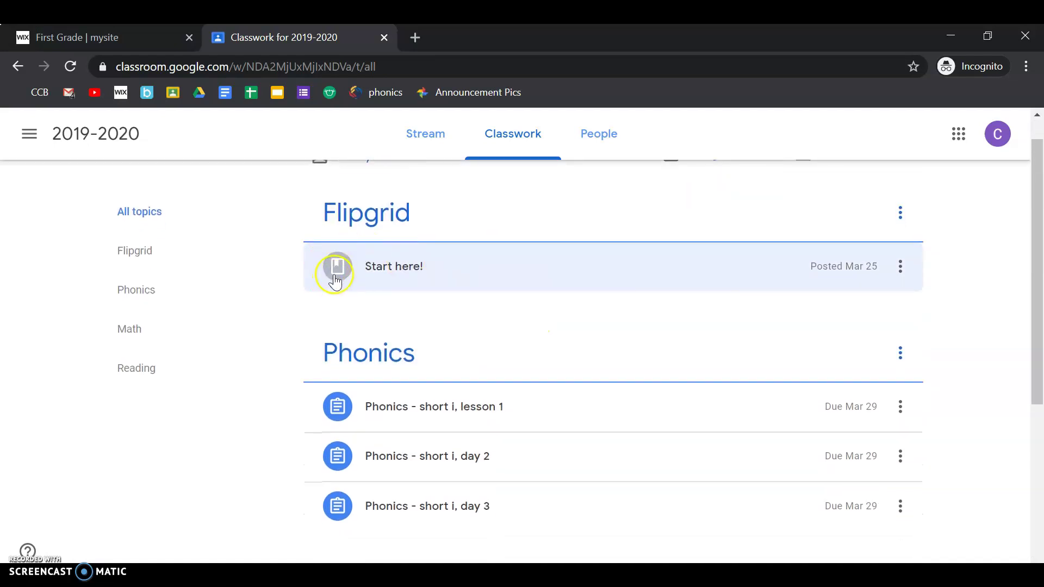
{"action": "scroll", "coordinate": [299, 366], "scroll_direction": "down", "scroll_amount": 1}
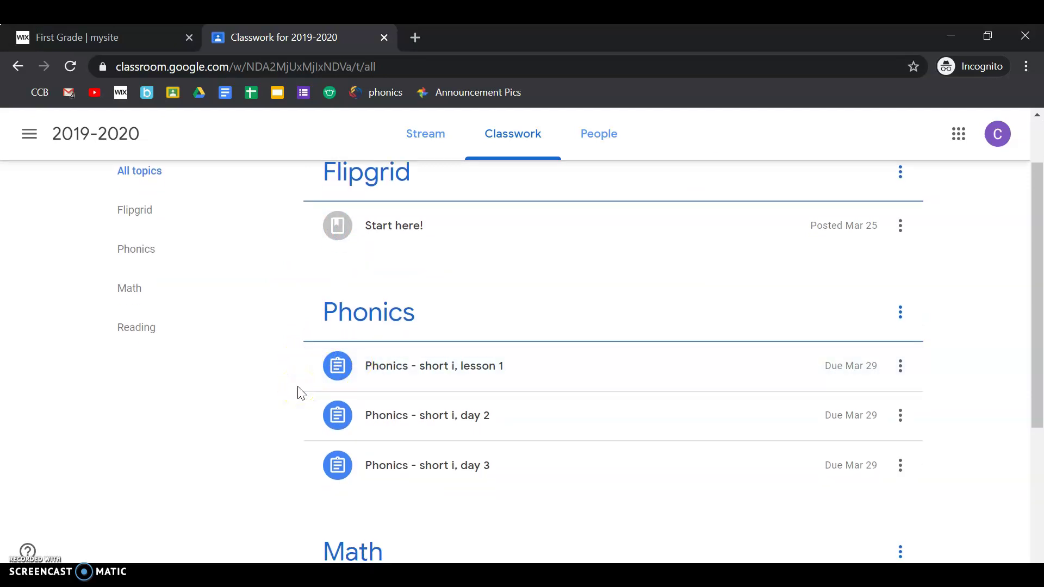
{"action": "scroll", "coordinate": [535, 293], "scroll_direction": "up", "scroll_amount": 2}
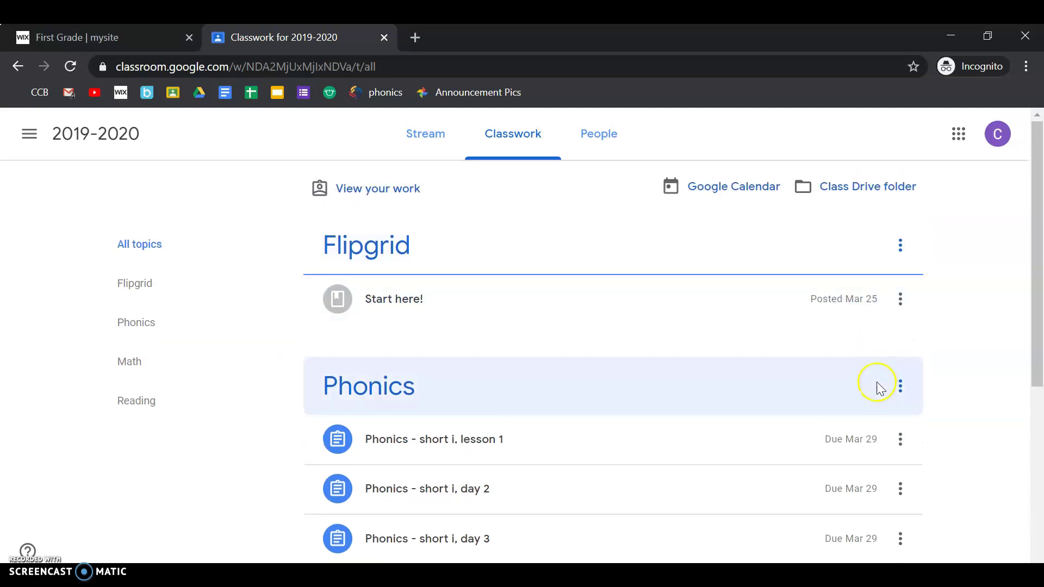
{"action": "scroll", "coordinate": [874, 384], "scroll_direction": "down", "scroll_amount": 2}
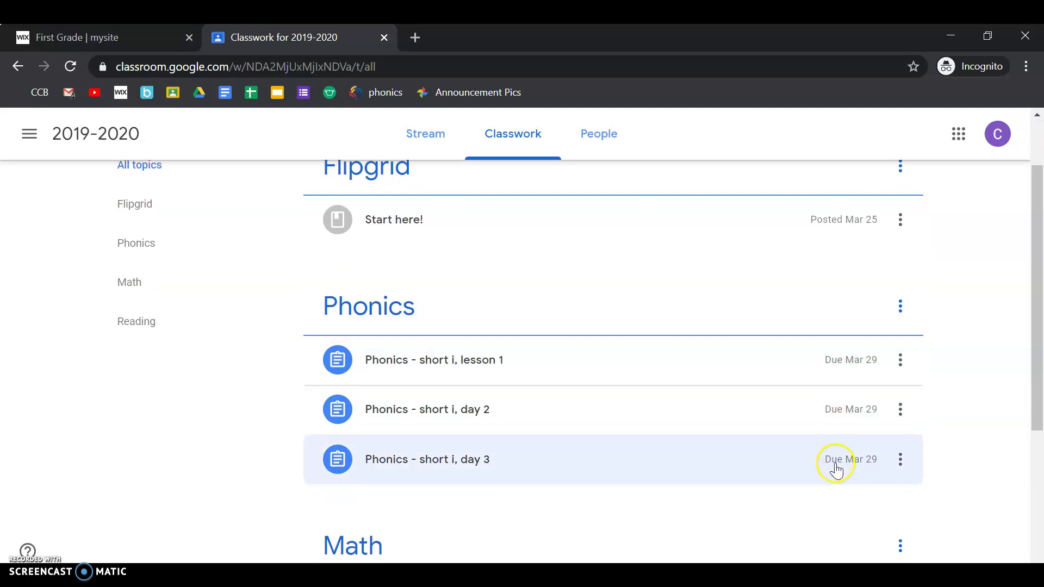
{"action": "scroll", "coordinate": [577, 278], "scroll_direction": "down", "scroll_amount": 1}
{"action": "scroll", "coordinate": [578, 280], "scroll_direction": "down", "scroll_amount": 1}
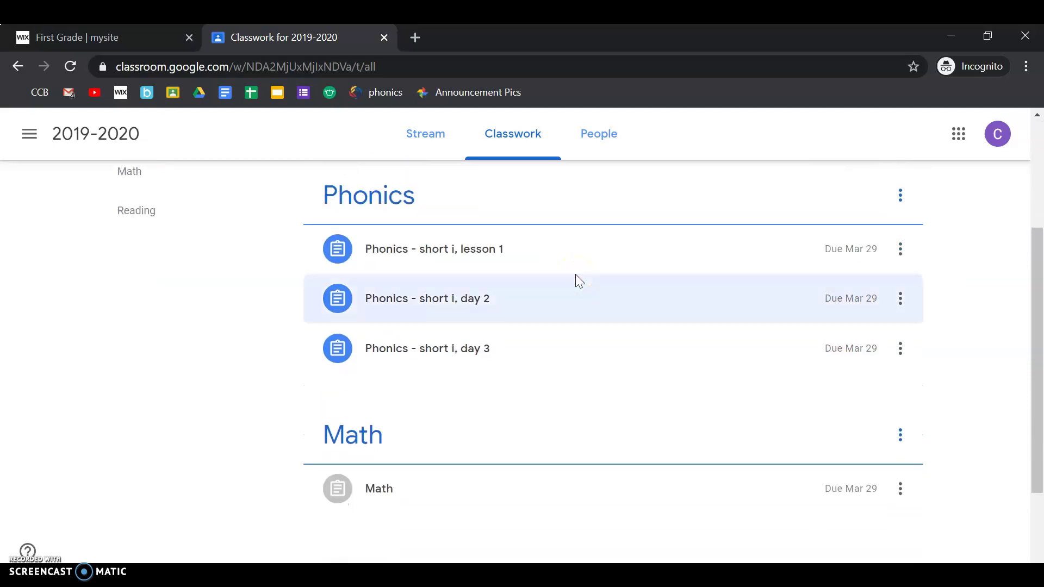
Expand Phonics - short i, lesson 1, then open the full Math assignment page showing its 100/100 grade
{"action": "left_click", "coordinate": [388, 254]}
{"action": "left_click", "coordinate": [335, 256]}
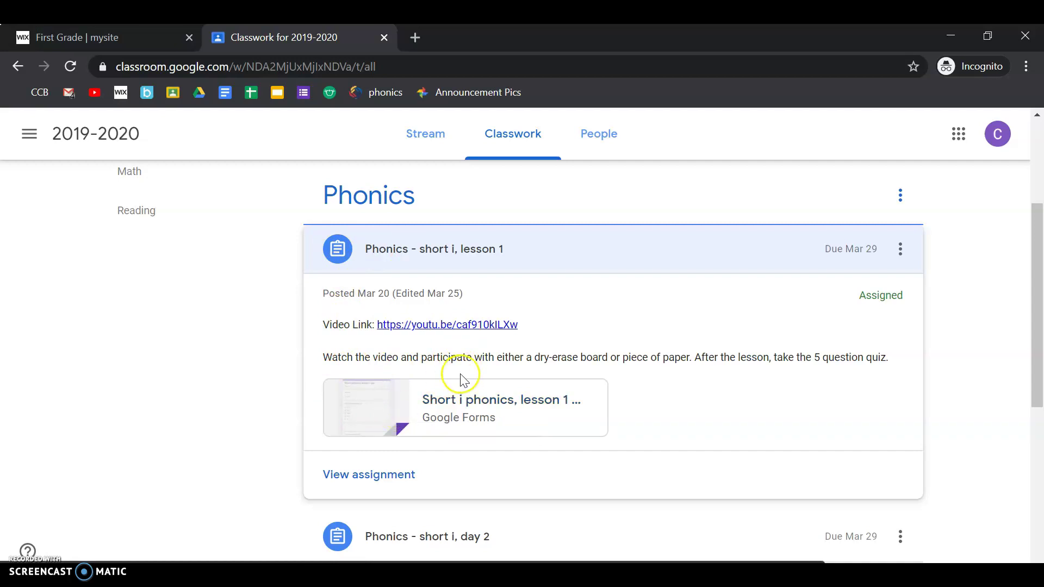
{"action": "scroll", "coordinate": [460, 377], "scroll_direction": "up", "scroll_amount": 3}
{"action": "scroll", "coordinate": [434, 417], "scroll_direction": "down", "scroll_amount": 3}
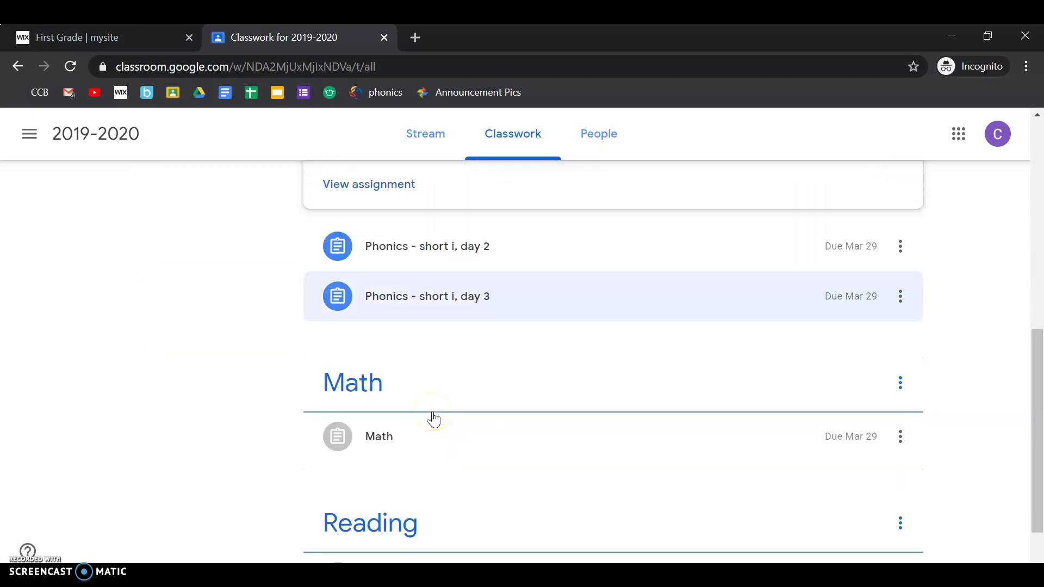
{"action": "left_click", "coordinate": [374, 422]}
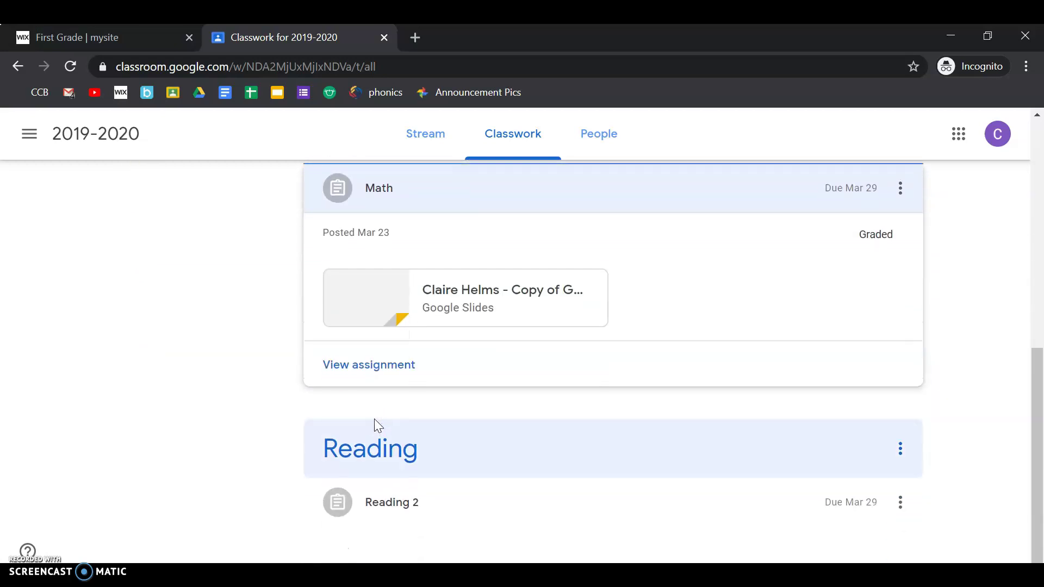
{"action": "left_click", "coordinate": [363, 365]}
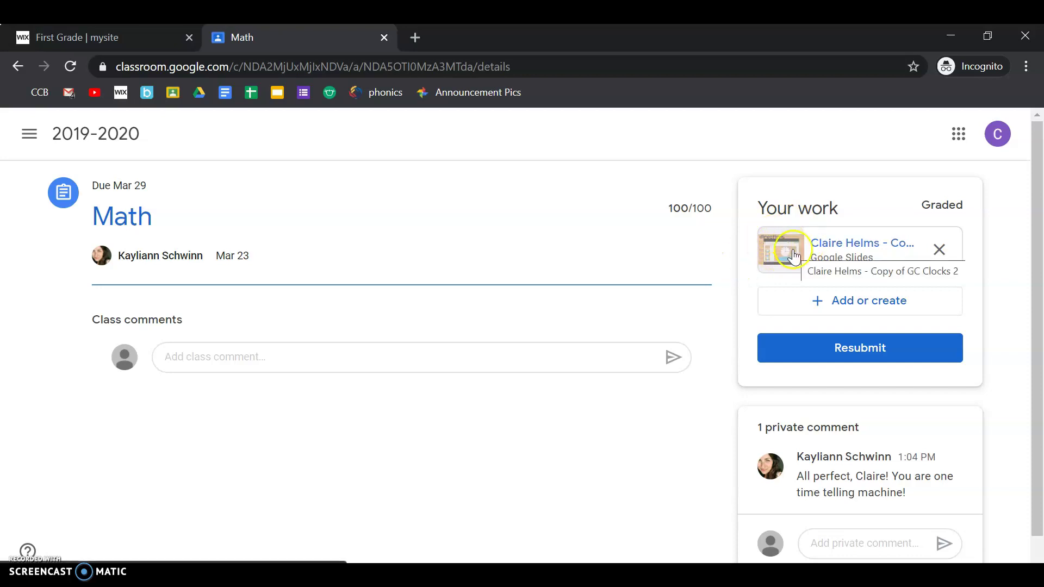
Open the submitted GC Clocks 2 Google Slides file in a new tab
{"action": "left_click", "coordinate": [793, 254]}
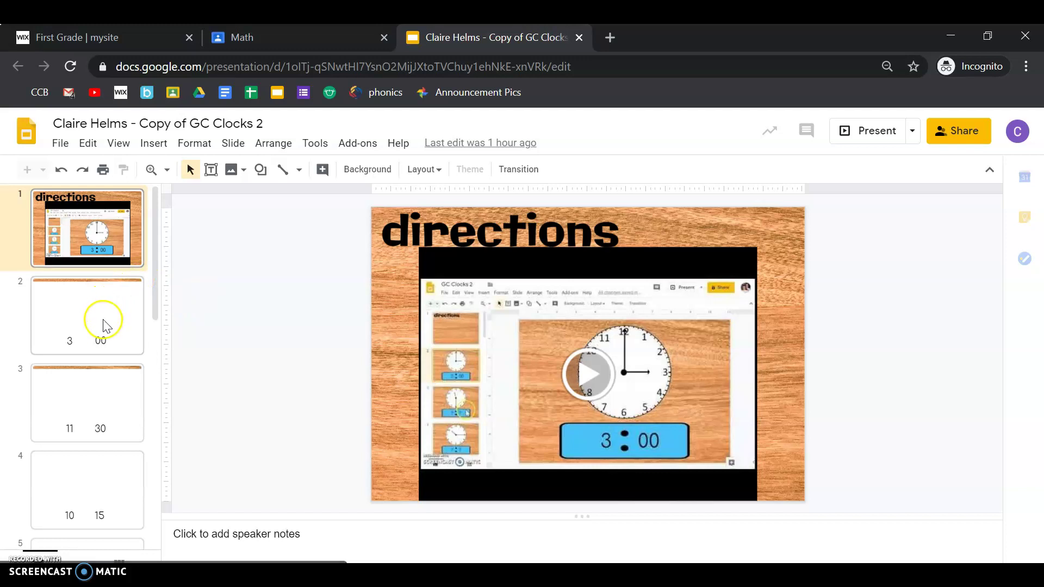
View the 3:00, 11:30 and 10:15 clock slides, then close the presentation back to the Math assignment
{"action": "left_click", "coordinate": [106, 311]}
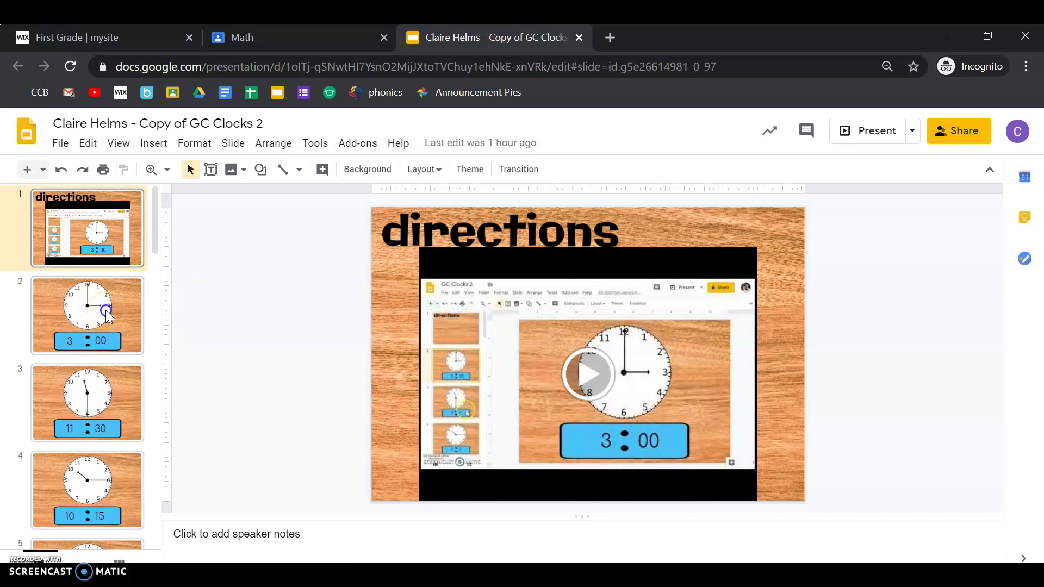
{"action": "left_click", "coordinate": [104, 403]}
{"action": "left_click", "coordinate": [97, 477]}
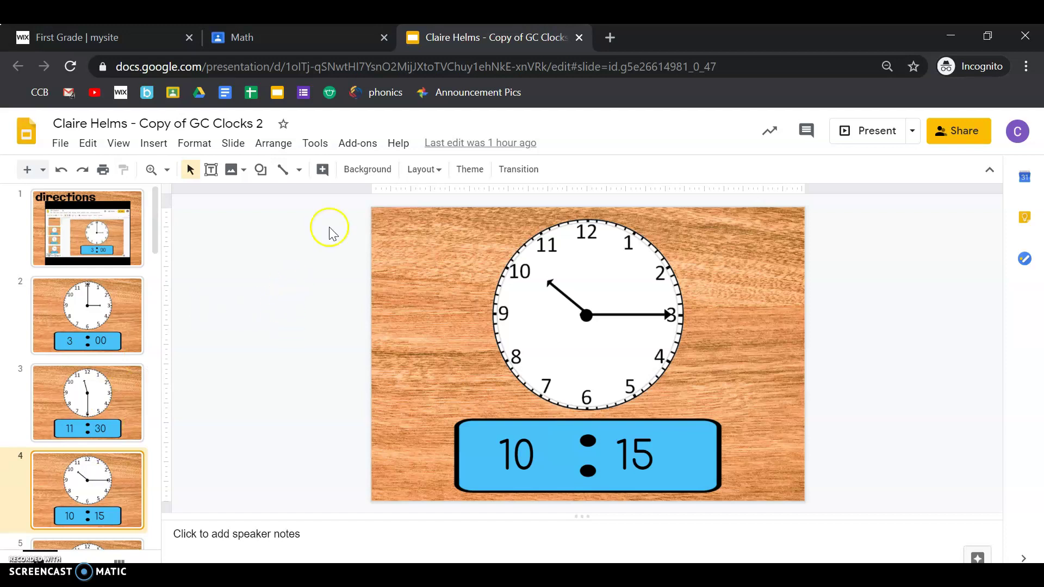
{"action": "left_click", "coordinate": [579, 38]}
{"action": "left_click", "coordinate": [728, 292]}
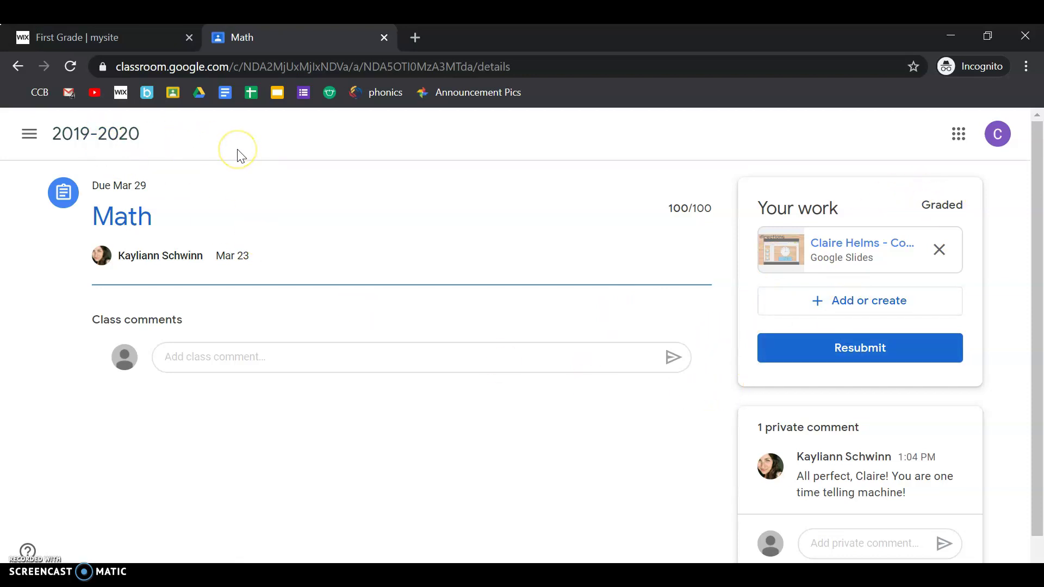
Return to the 2019-2020 class and show its Classwork list of topics
{"action": "left_click", "coordinate": [108, 131]}
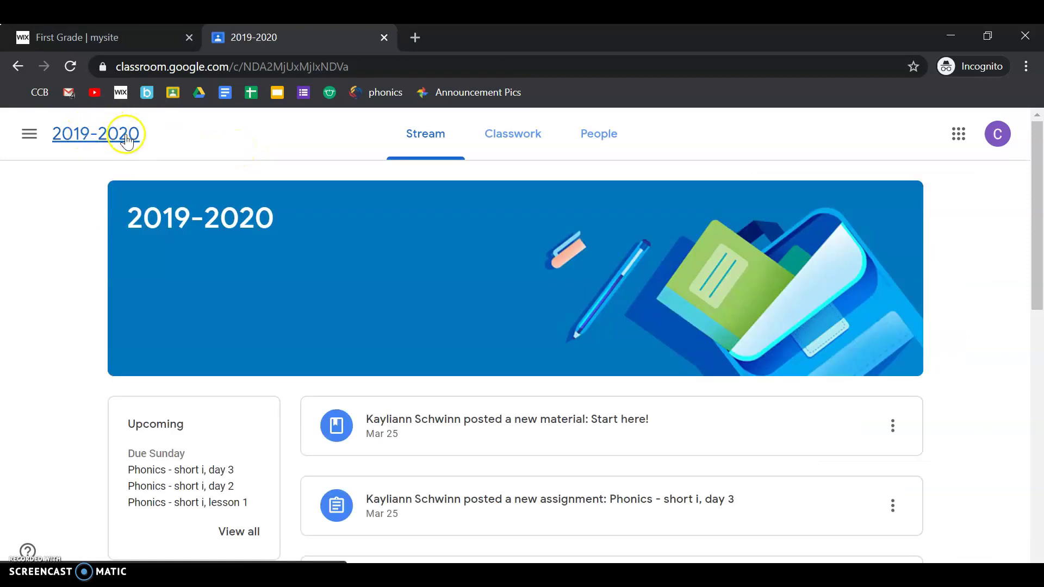
{"action": "left_click", "coordinate": [532, 146]}
{"action": "scroll", "coordinate": [650, 273], "scroll_direction": "up", "scroll_amount": 10}
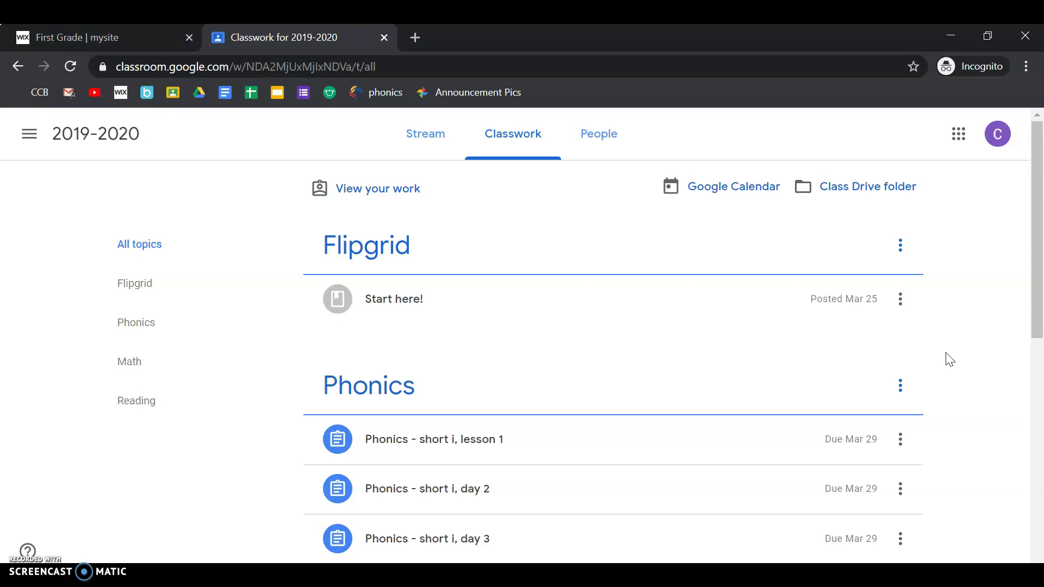
{"action": "scroll", "coordinate": [950, 360], "scroll_direction": "down", "scroll_amount": 1}
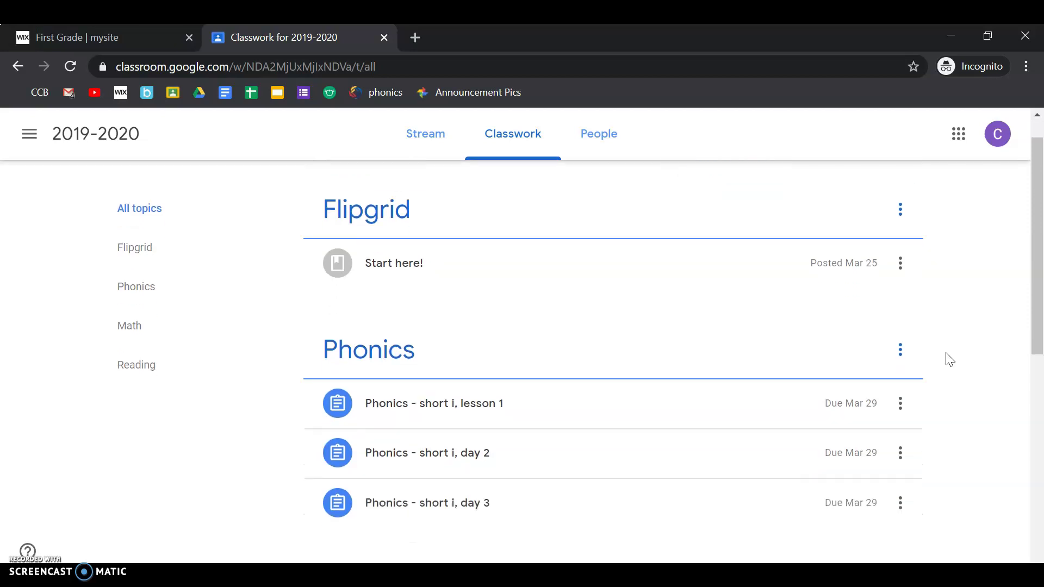